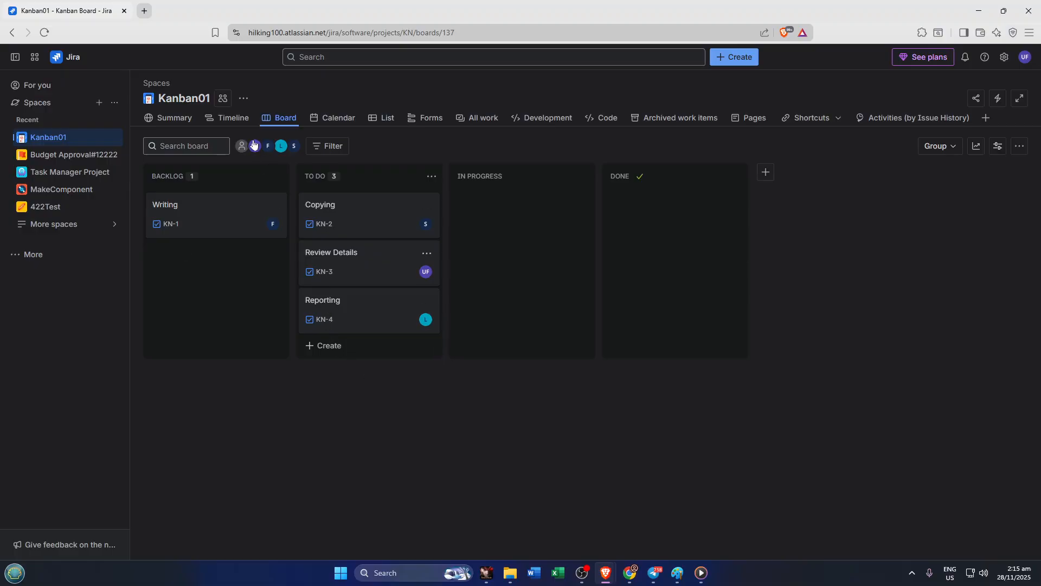
pyautogui.click(244, 99)
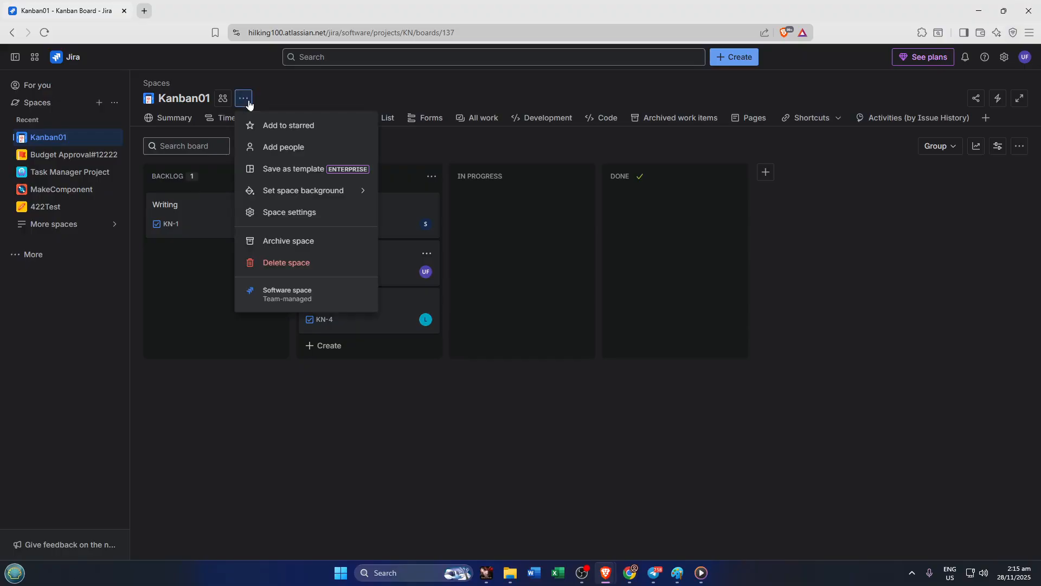
pyautogui.click(437, 96)
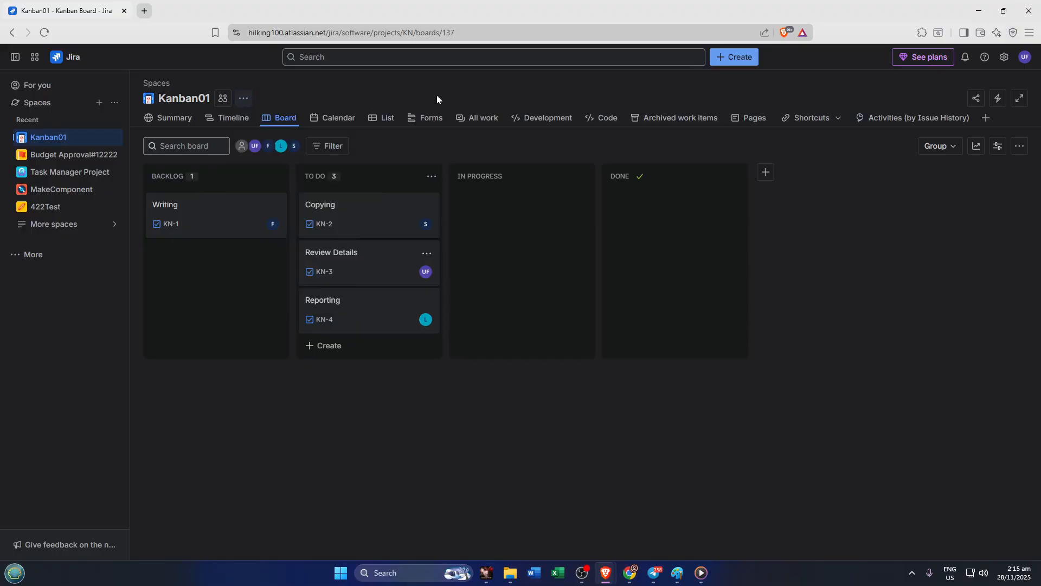
pyautogui.click(984, 120)
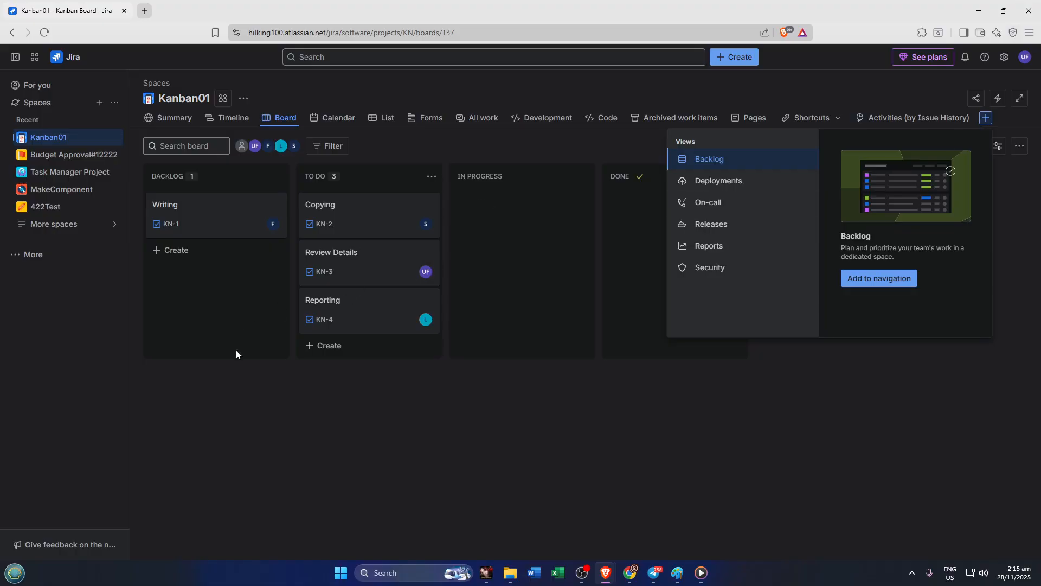
pyautogui.click(252, 446)
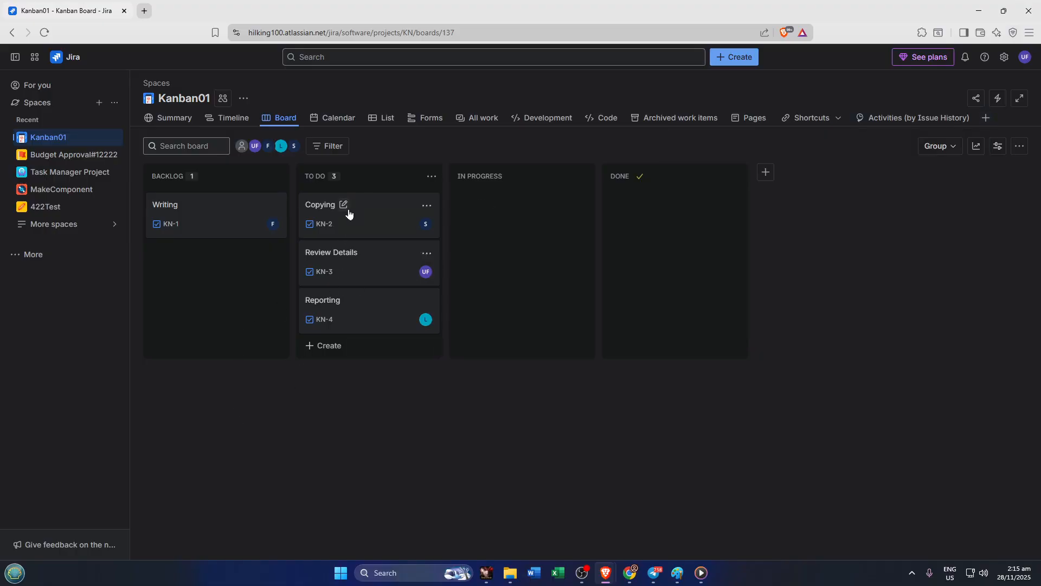
# Create a new form in the Kanban01 space from the Change request template.
pyautogui.click(427, 117)
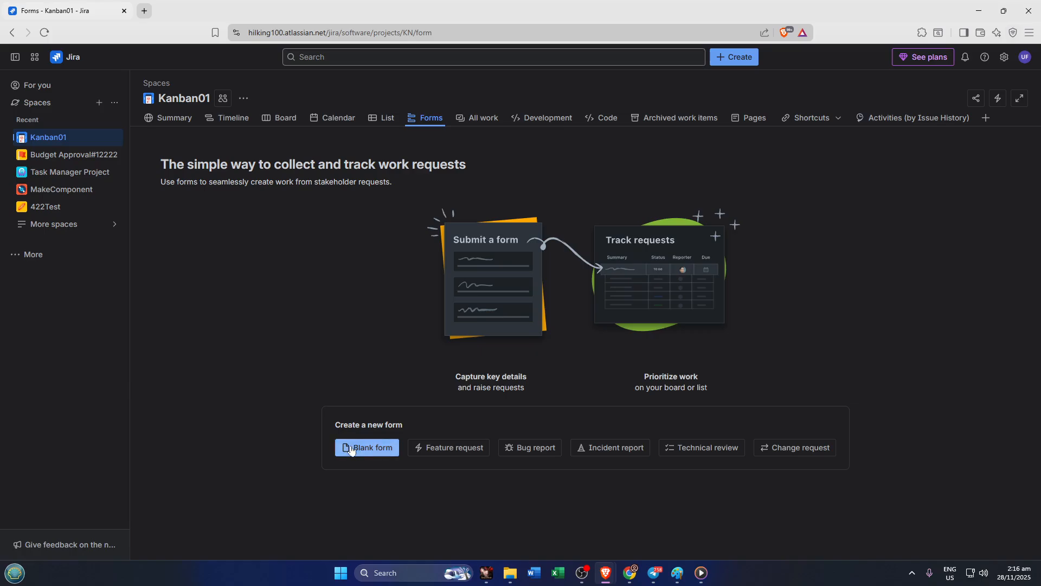
pyautogui.moveTo(350, 448)
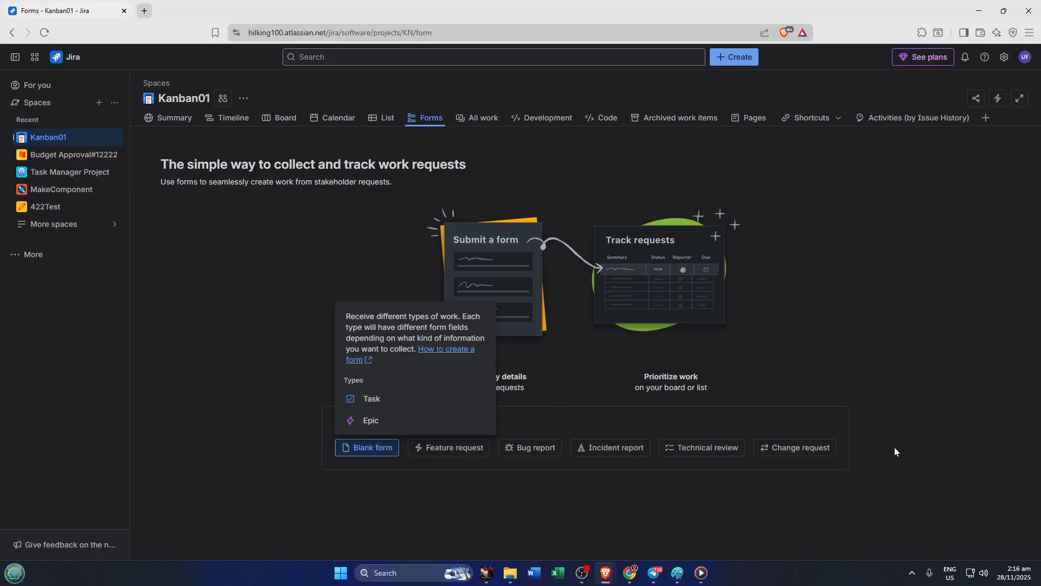
pyautogui.click(798, 448)
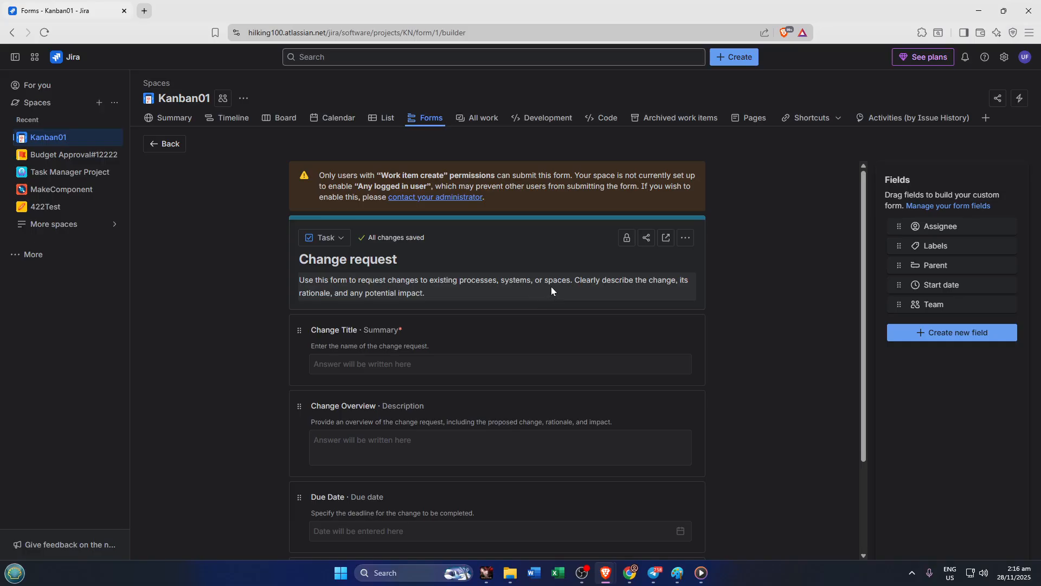
# Add the Labels field to the form and place it between Change Title and Change Overview.
pyautogui.scroll(-3, 551, 287)
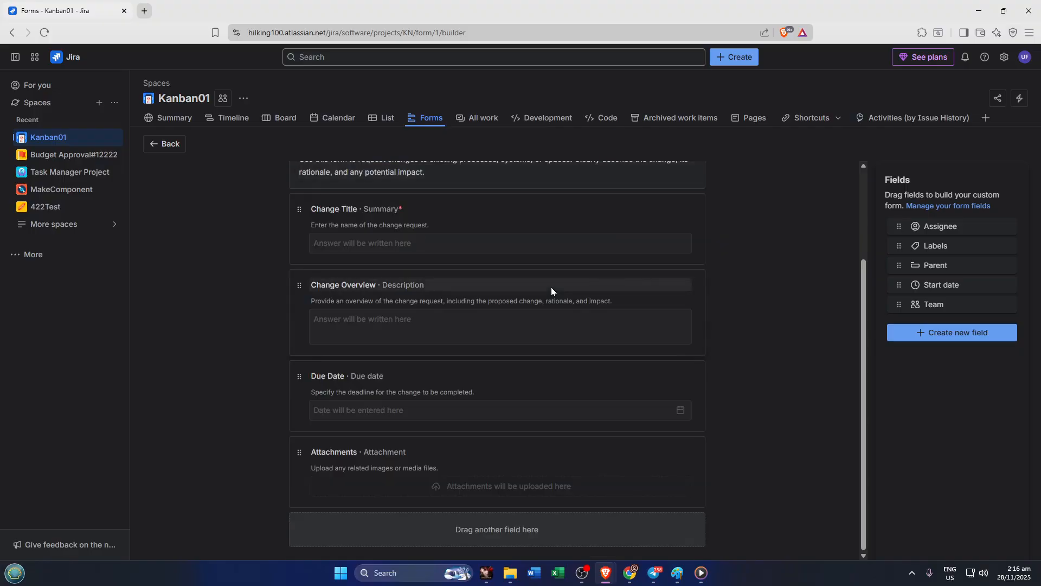
pyautogui.scroll(3, 551, 289)
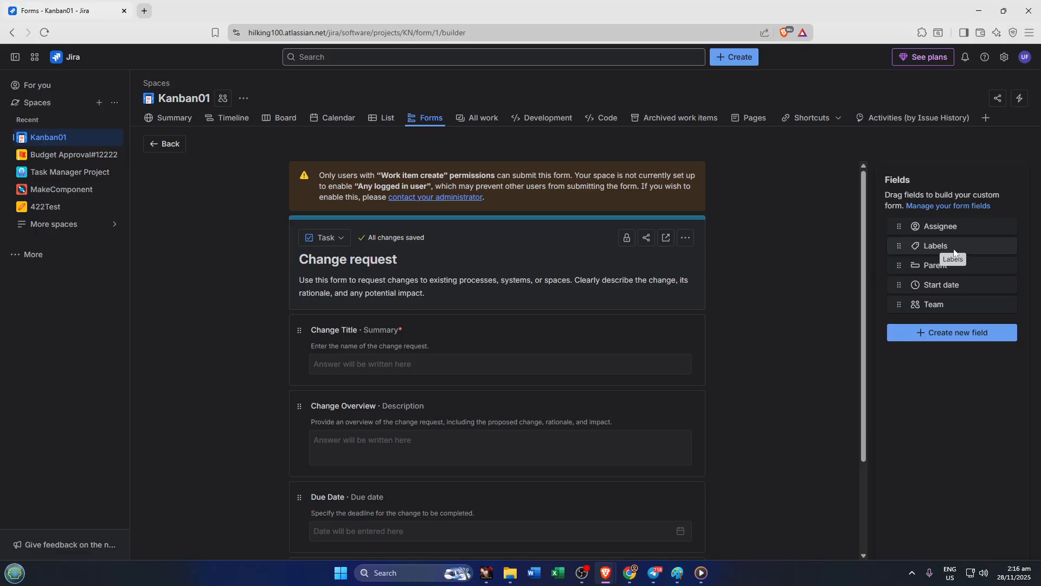
pyautogui.moveTo(954, 252); pyautogui.dragTo(573, 325)
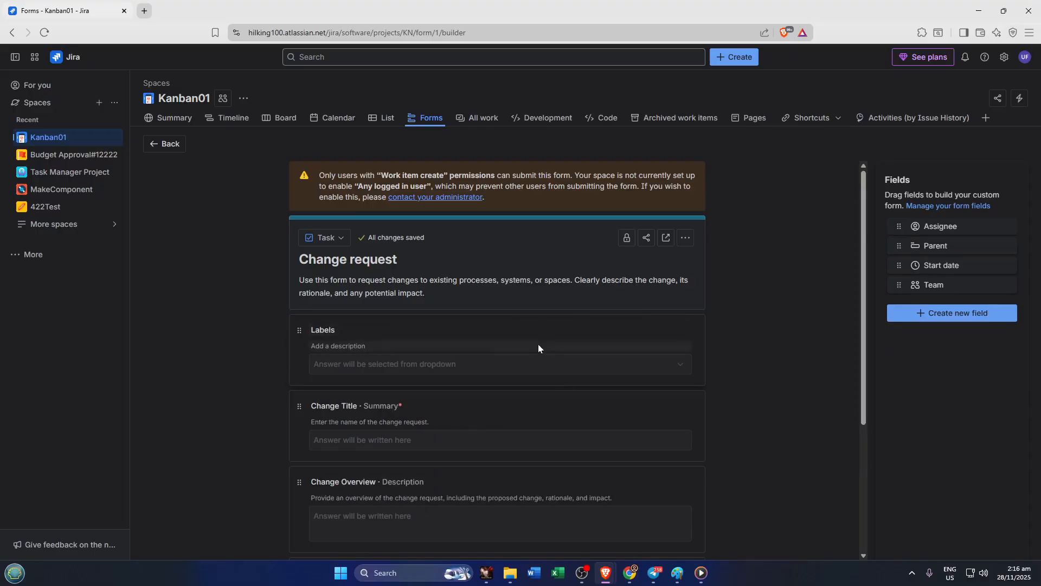
pyautogui.scroll(-2, 538, 344)
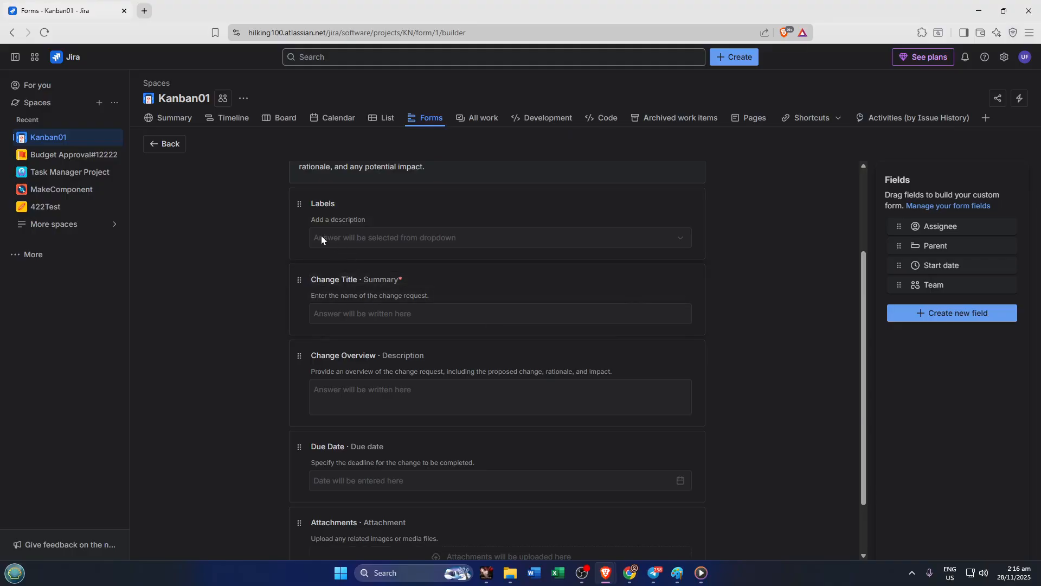
pyautogui.scroll(1, 519, 212)
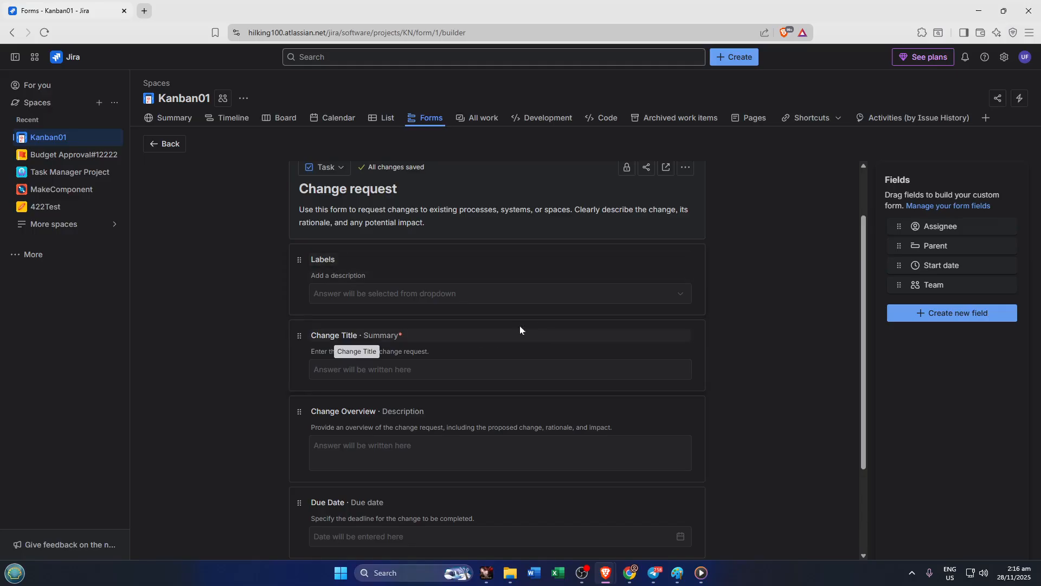
pyautogui.moveTo(528, 266); pyautogui.dragTo(479, 369)
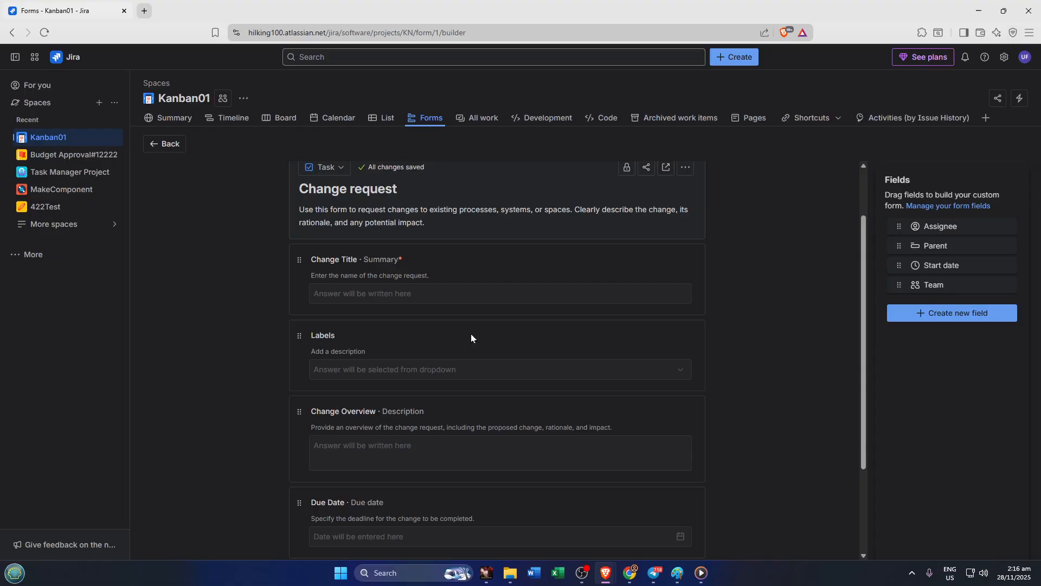
# Rename the Labels field's title on the form to "Name".
pyautogui.click(333, 335)
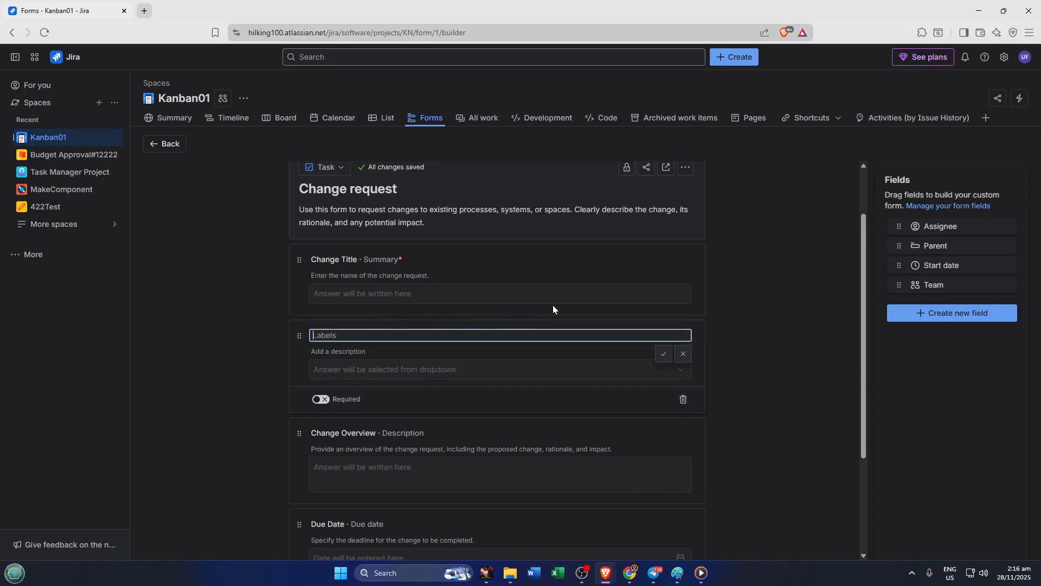
pyautogui.scroll(-2, 714, 300)
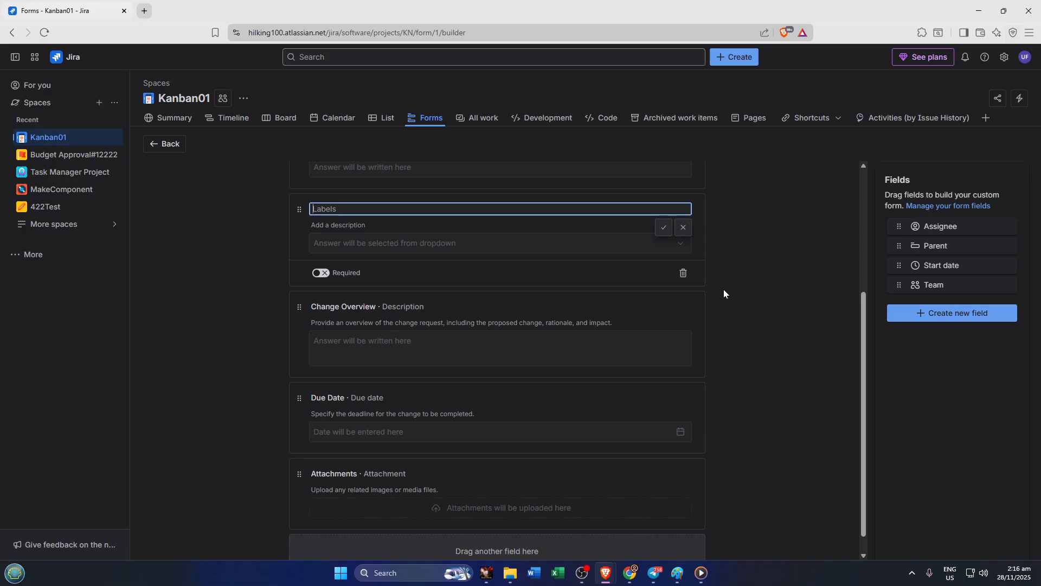
pyautogui.write('Name')
pyautogui.press('Return')
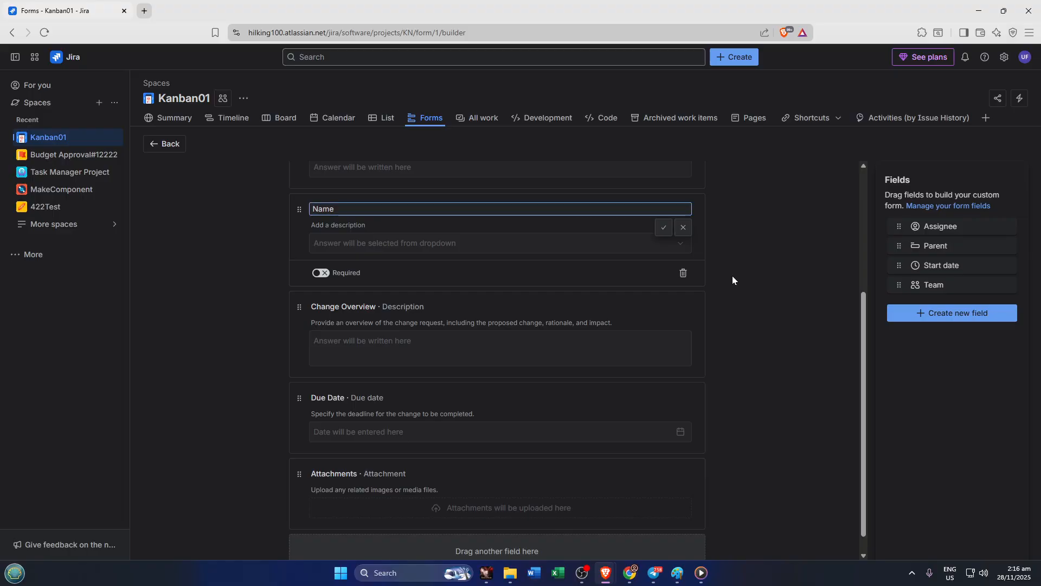
# Review the change request form's layout from its header through to the Attachments field.
pyautogui.scroll(4, 732, 275)
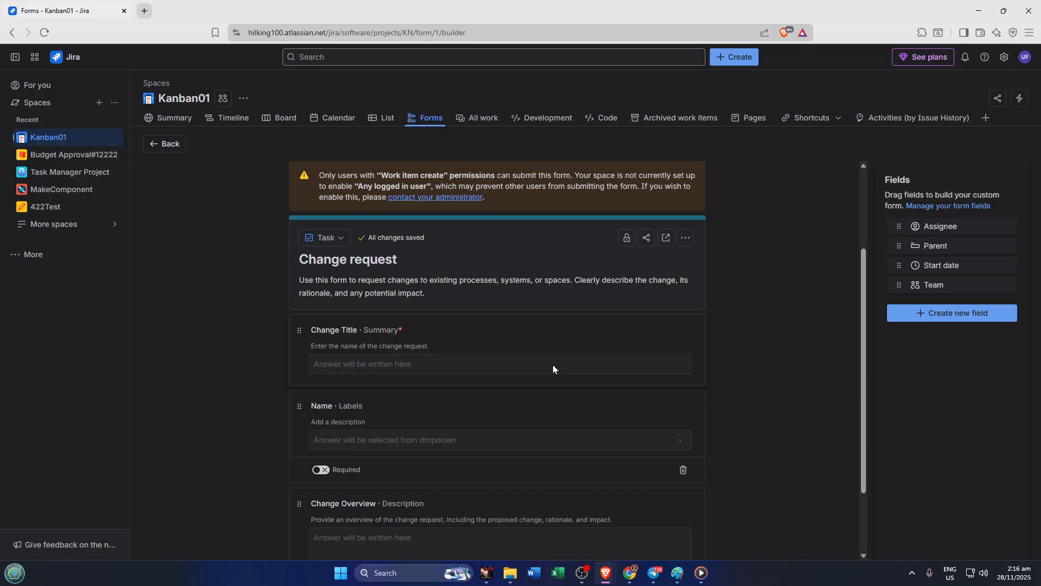
pyautogui.scroll(-2, 553, 369)
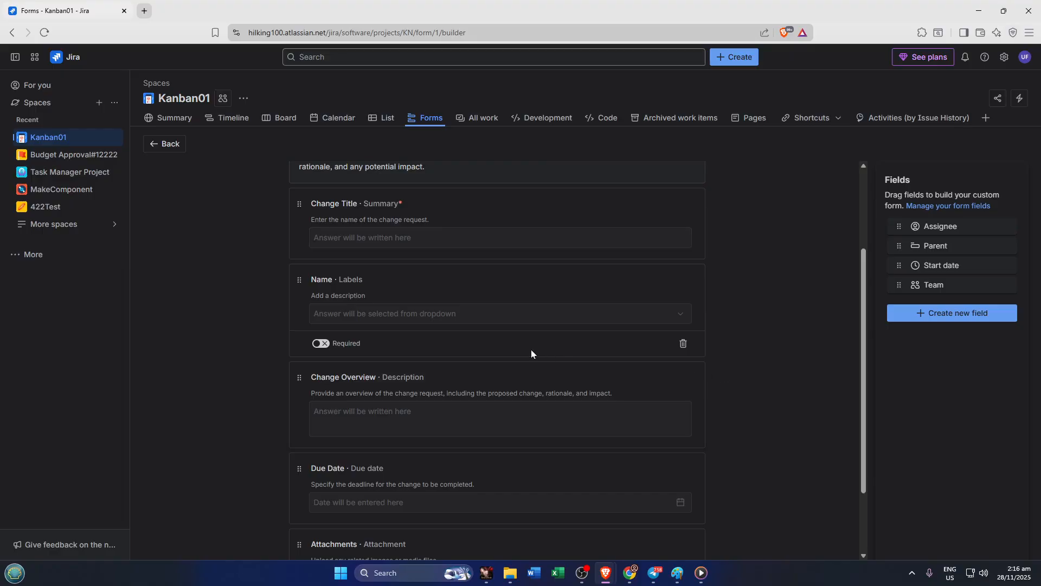
pyautogui.scroll(1, 540, 316)
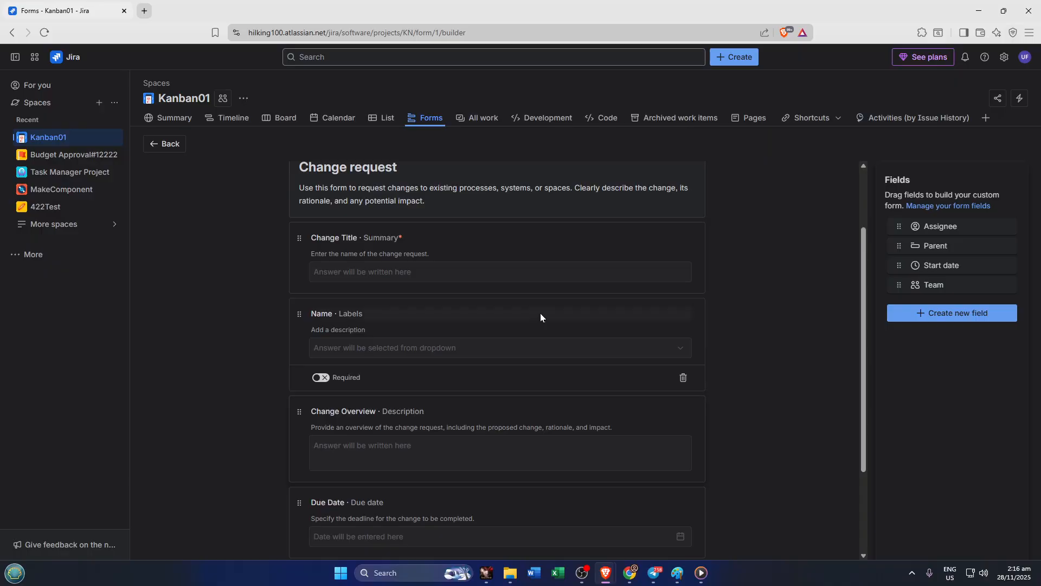
pyautogui.scroll(3, 534, 337)
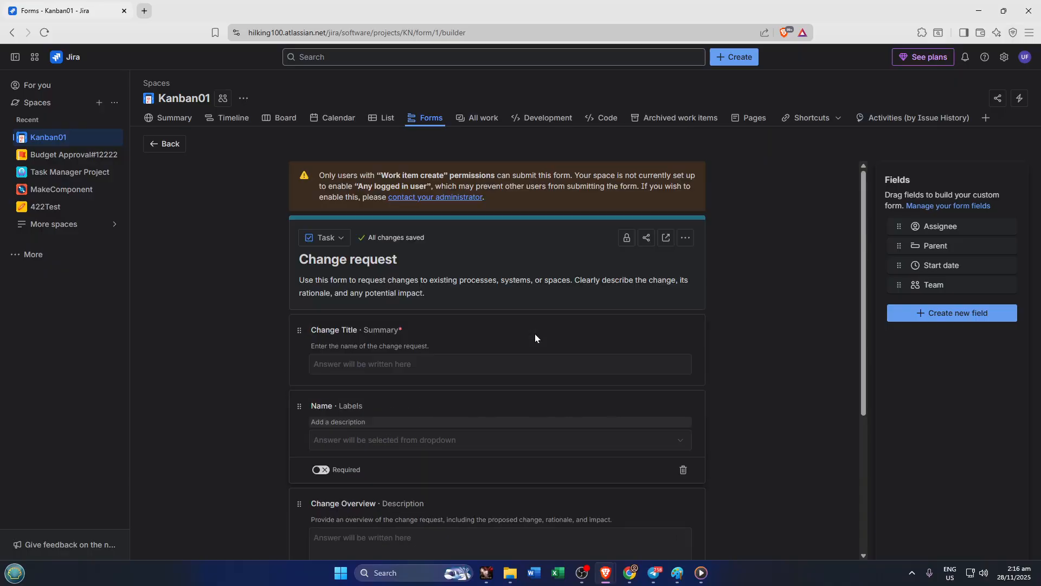
pyautogui.scroll(-4, 535, 337)
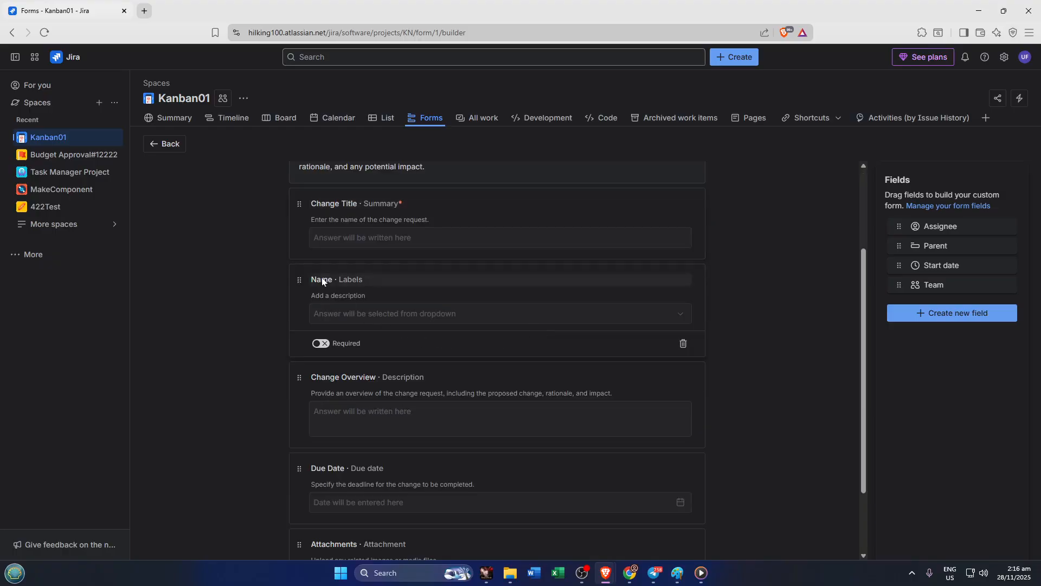
pyautogui.scroll(4, 349, 307)
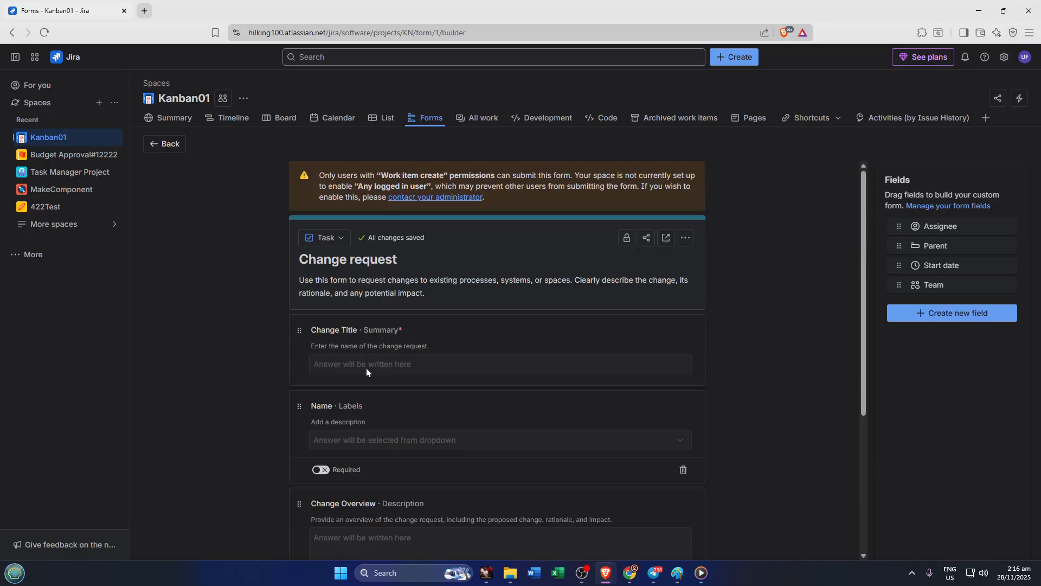
pyautogui.scroll(-4, 366, 368)
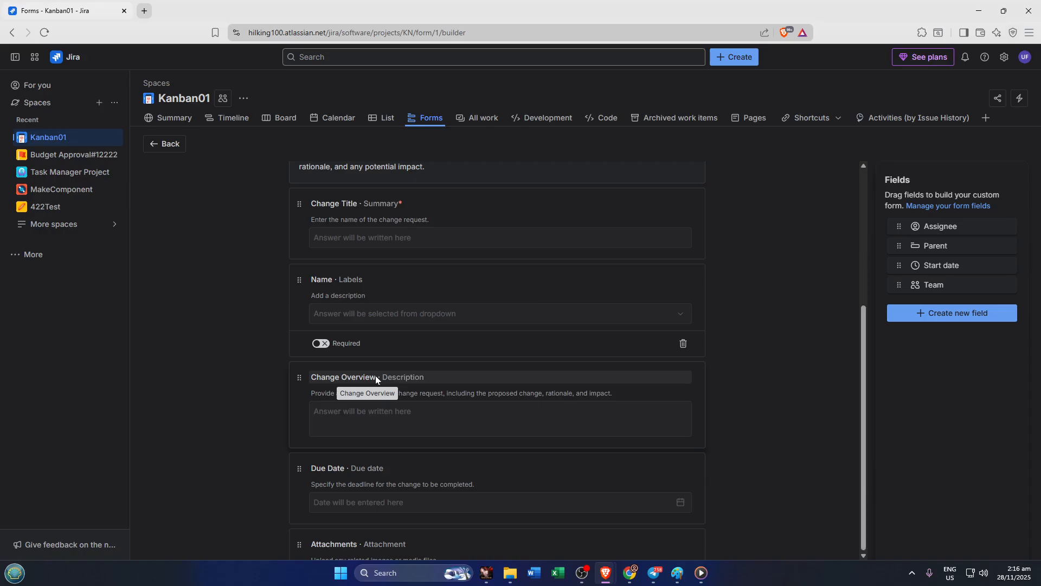
pyautogui.scroll(-3, 376, 378)
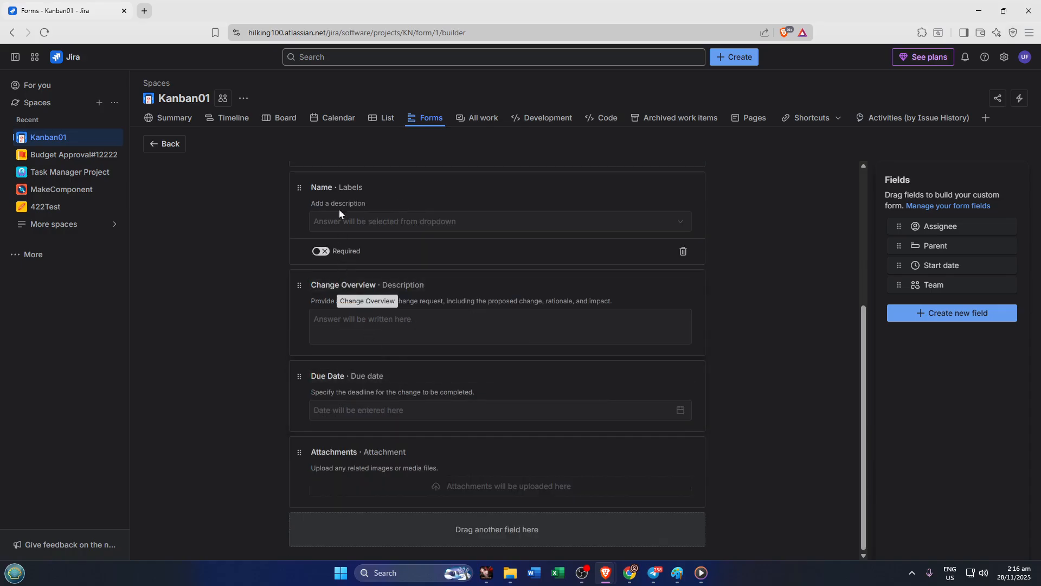
# Extend the Name field's title to "Sender Name" and save the change.
pyautogui.click(309, 187)
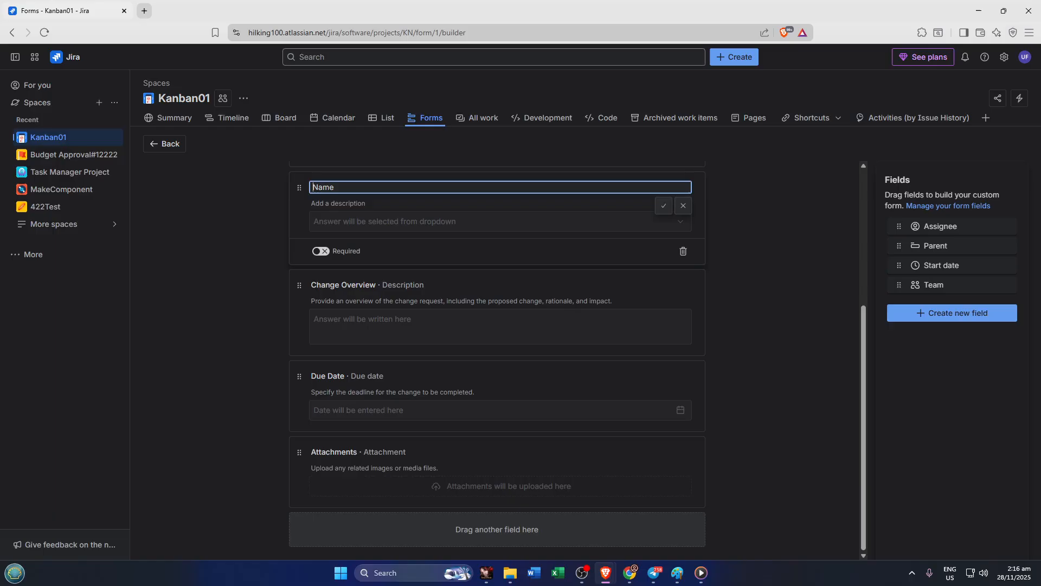
pyautogui.write('Sender')
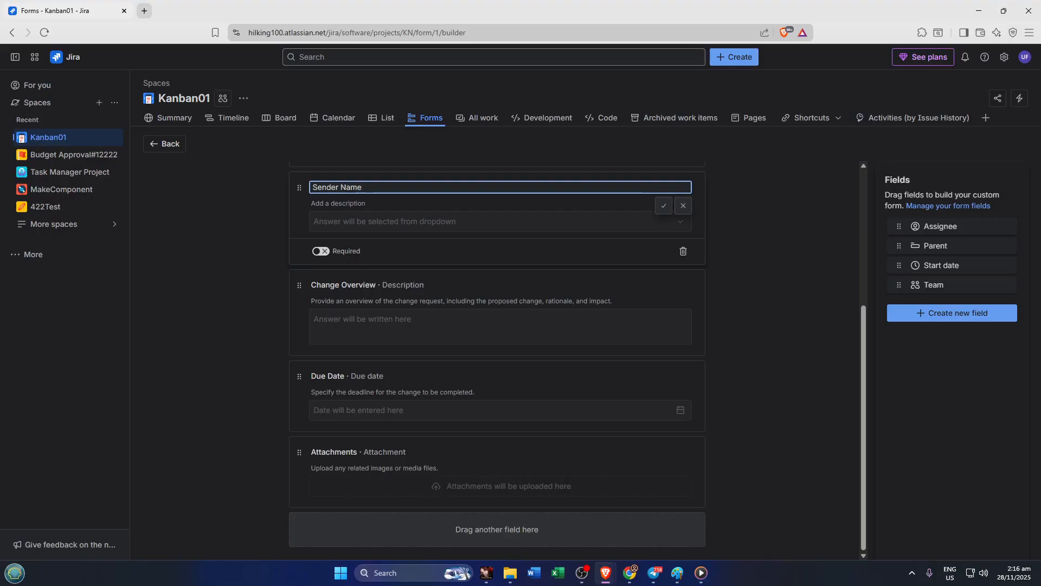
pyautogui.click(182, 302)
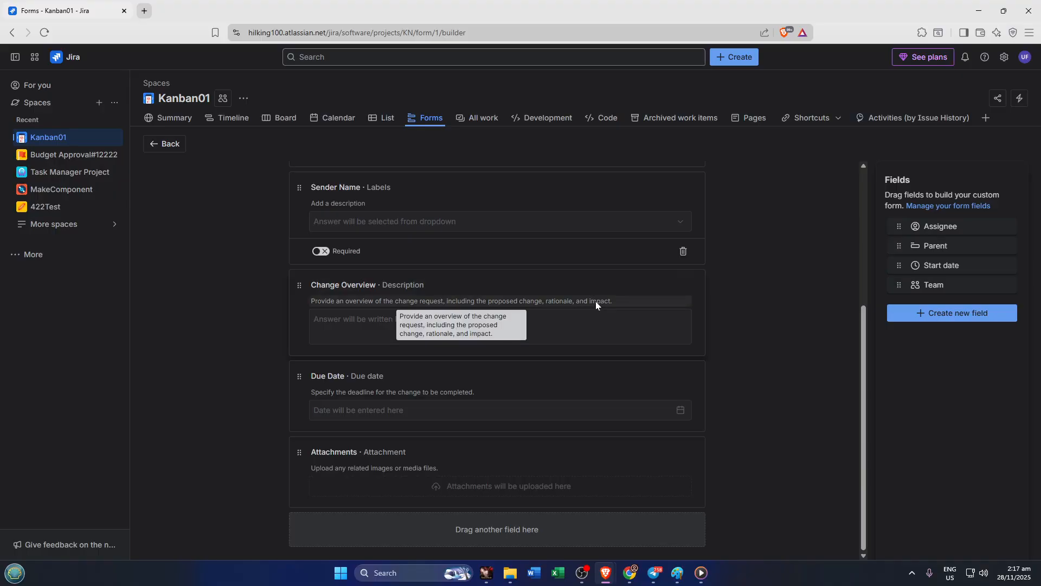
# Add the Start date field to the form between Change Overview and Due Date.
pyautogui.scroll(2, 770, 297)
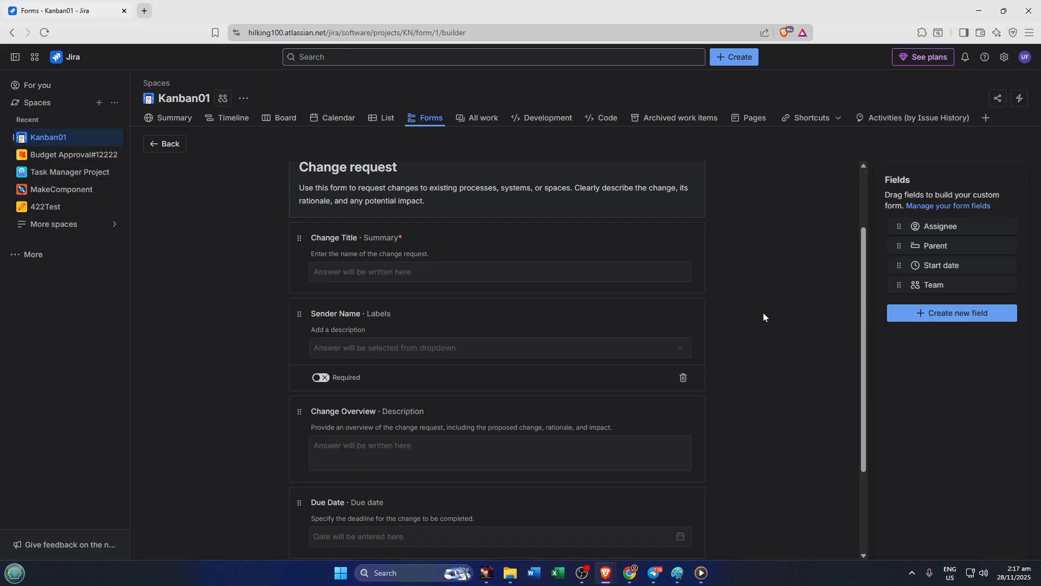
pyautogui.scroll(2, 763, 317)
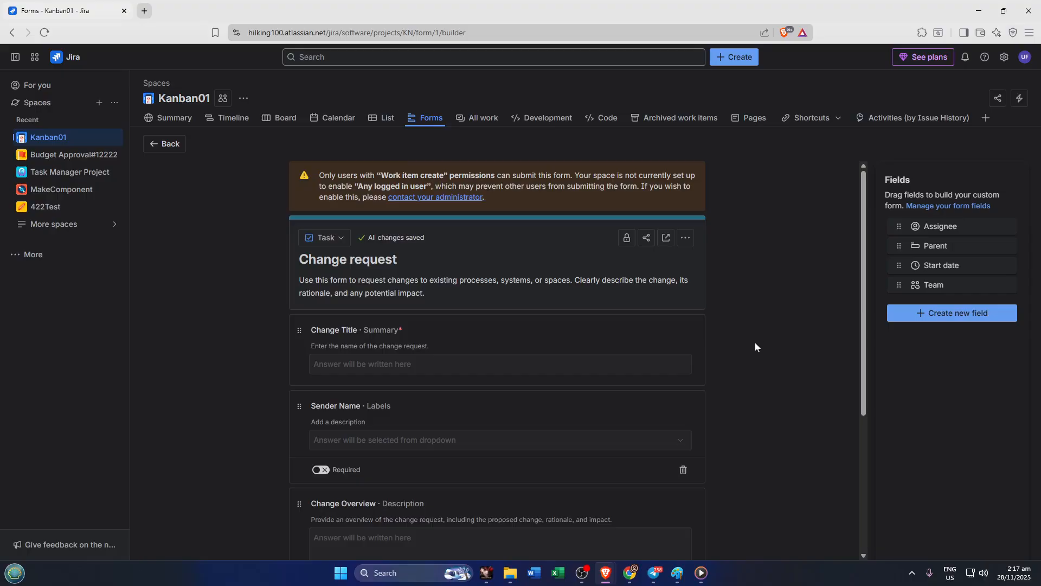
pyautogui.scroll(-4, 755, 345)
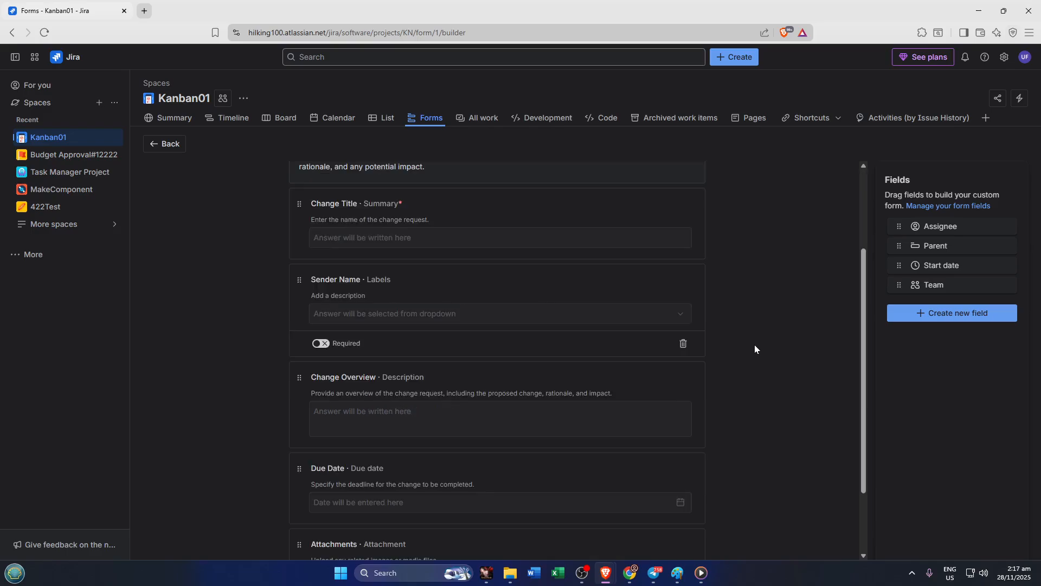
pyautogui.scroll(4, 749, 358)
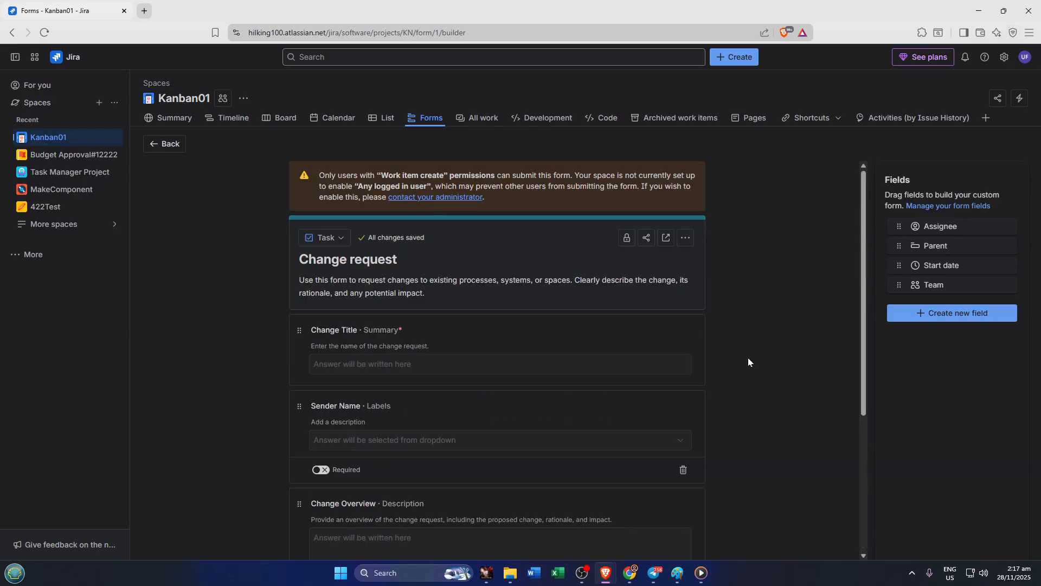
pyautogui.scroll(-4, 744, 369)
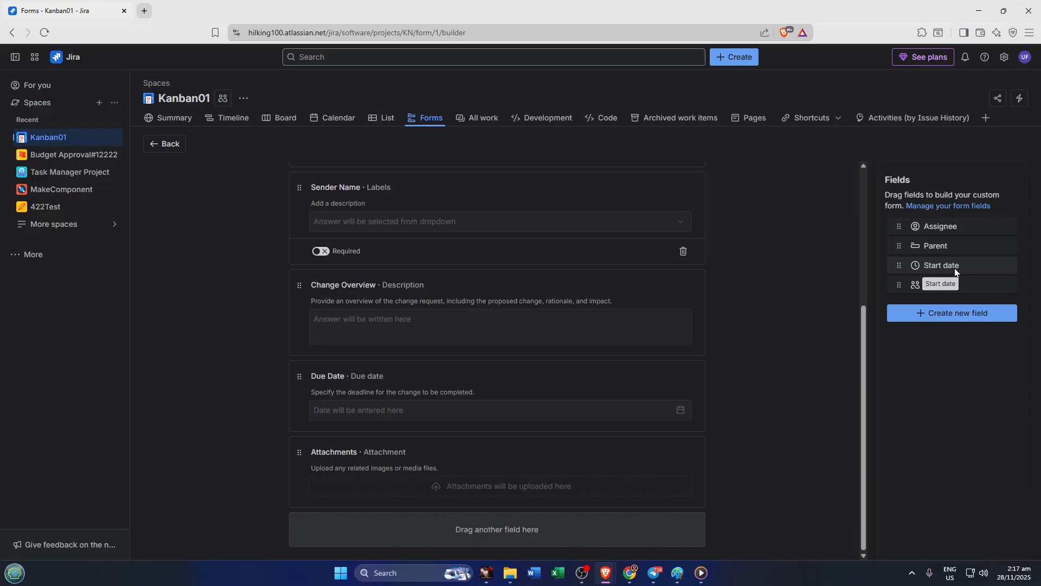
pyautogui.moveTo(954, 268); pyautogui.dragTo(398, 355)
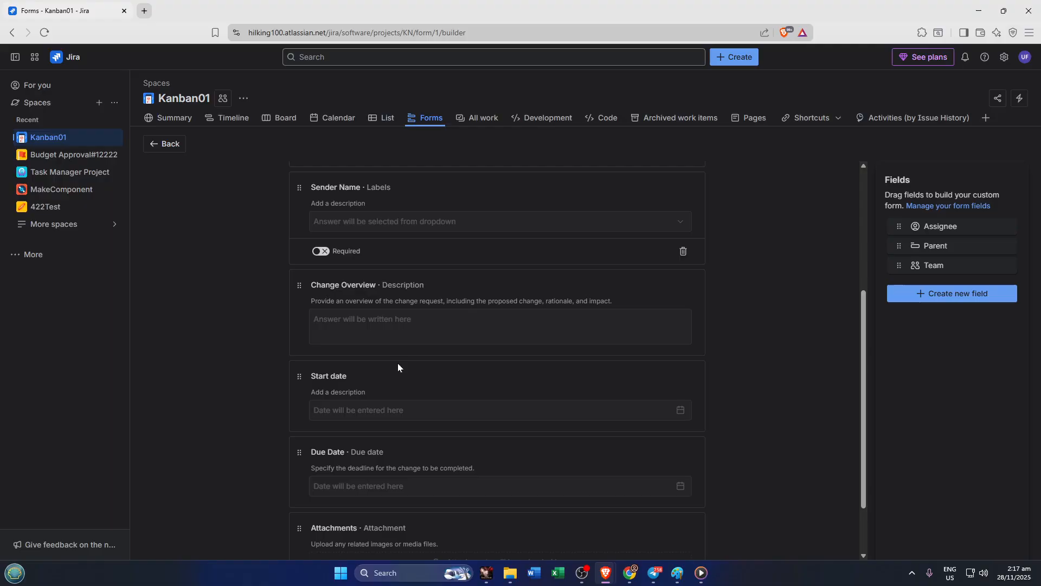
# Make the Start date field required, leaving its description blank.
pyautogui.scroll(-2, 685, 389)
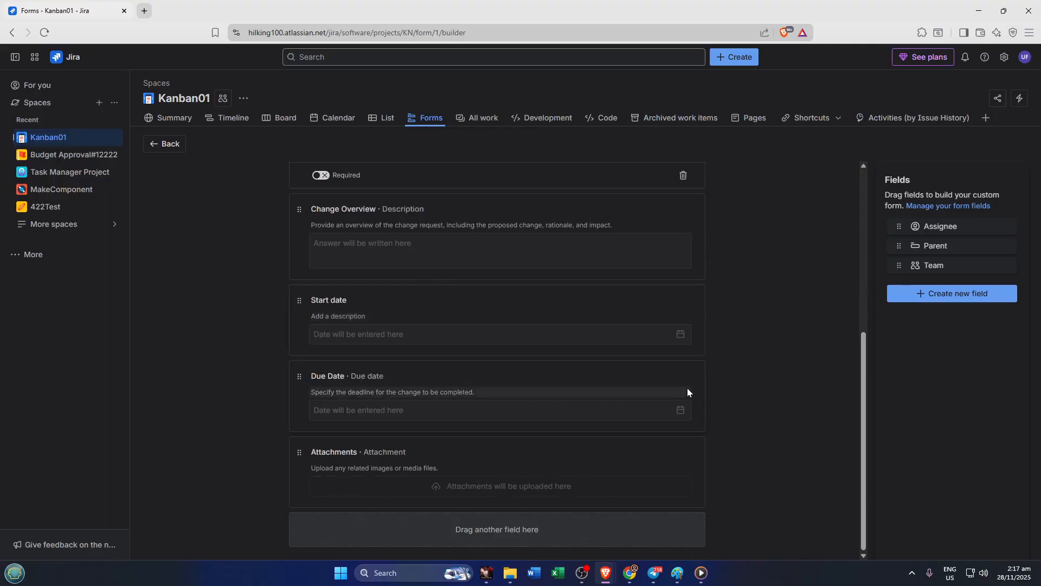
pyautogui.click(679, 336)
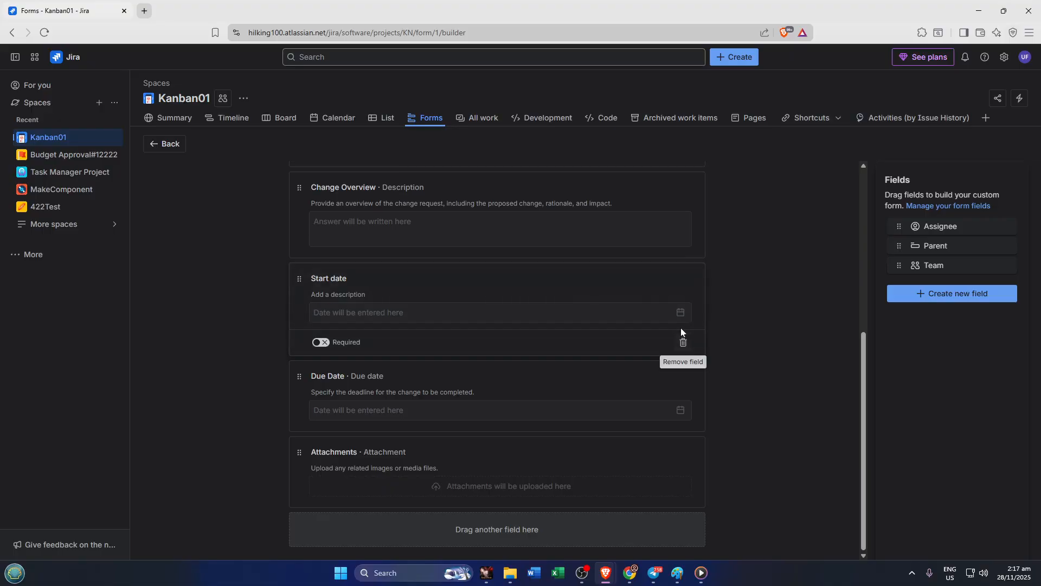
pyautogui.click(676, 316)
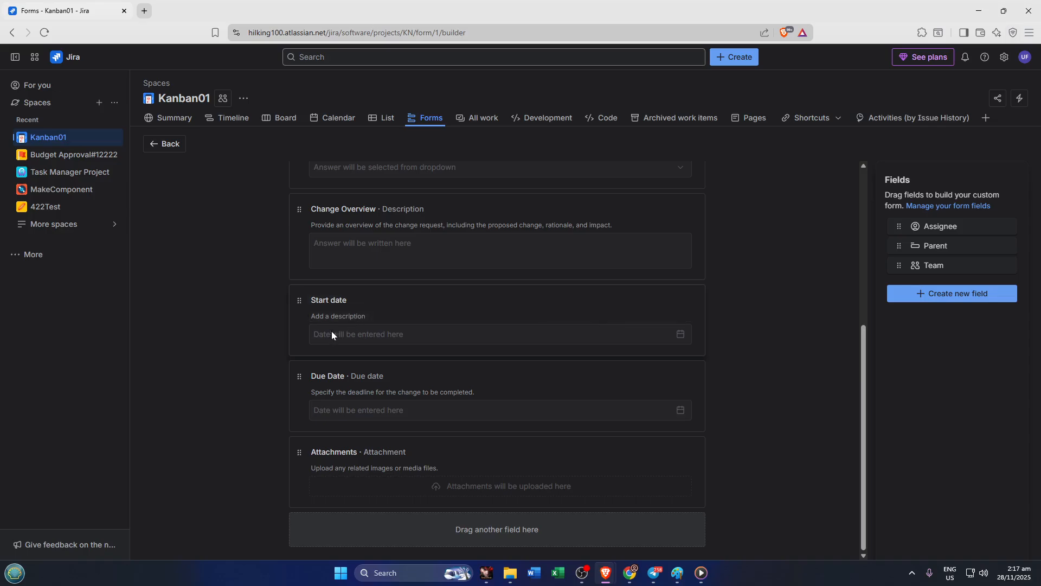
pyautogui.click(347, 317)
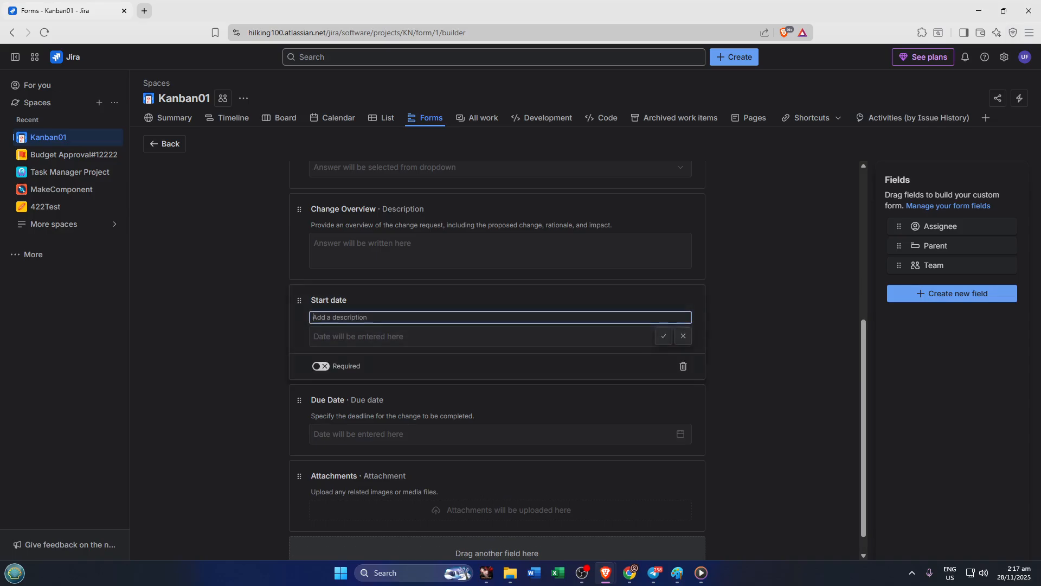
pyautogui.click(318, 365)
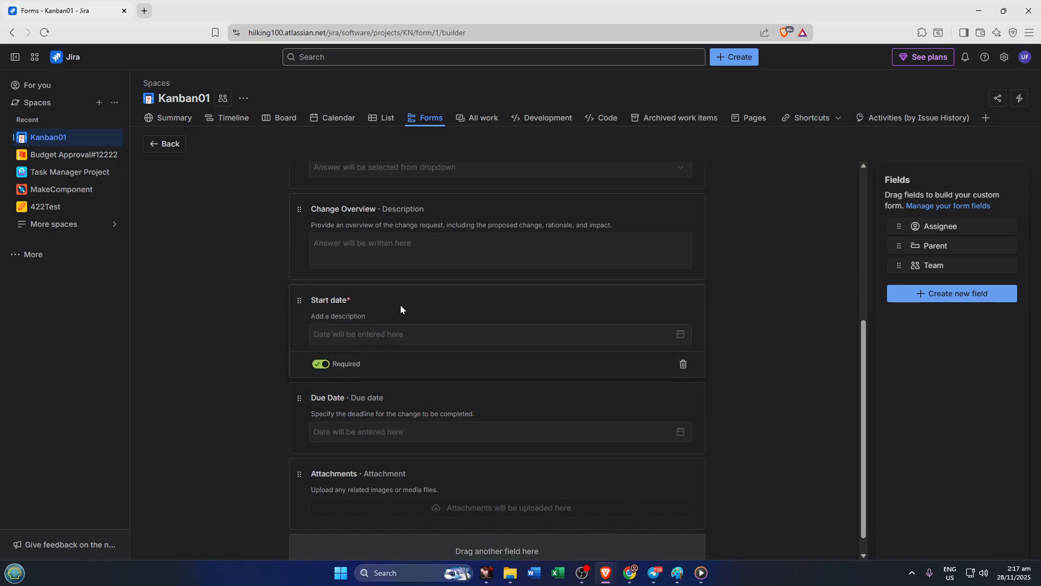